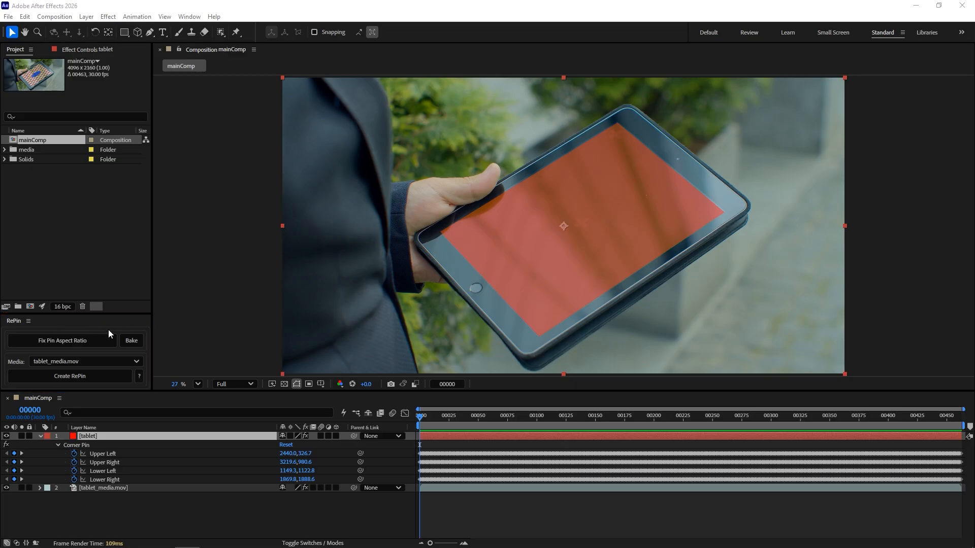
# Check the size of the tablet solid in its layer settings and leave it as is
pyautogui.moveTo(420, 418)
pyautogui.mouseDown()
pyautogui.moveTo(936, 422)
pyautogui.moveTo(593, 428)
pyautogui.moveTo(415, 416)
pyautogui.mouseUp()
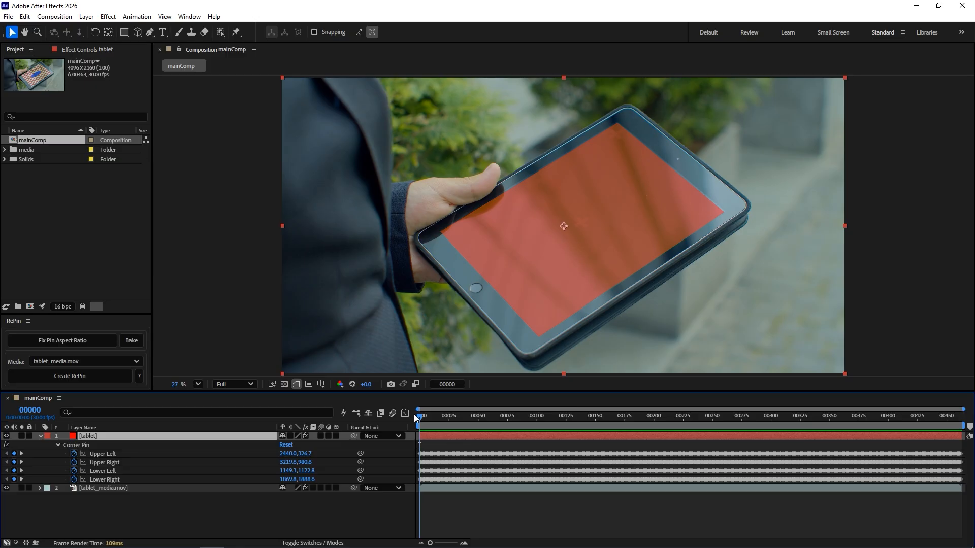
pyautogui.hotkey('ctrl', 'shift', 'y')
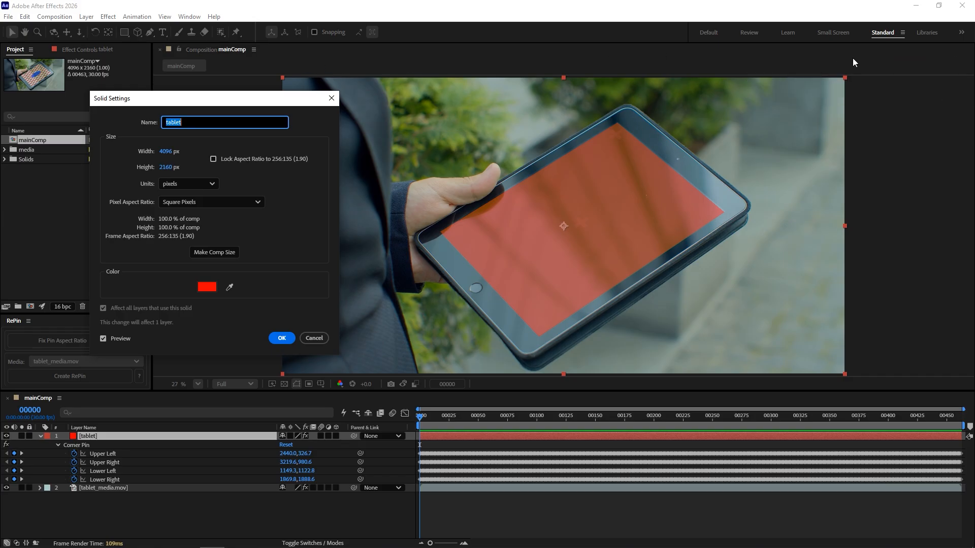
pyautogui.click(324, 338)
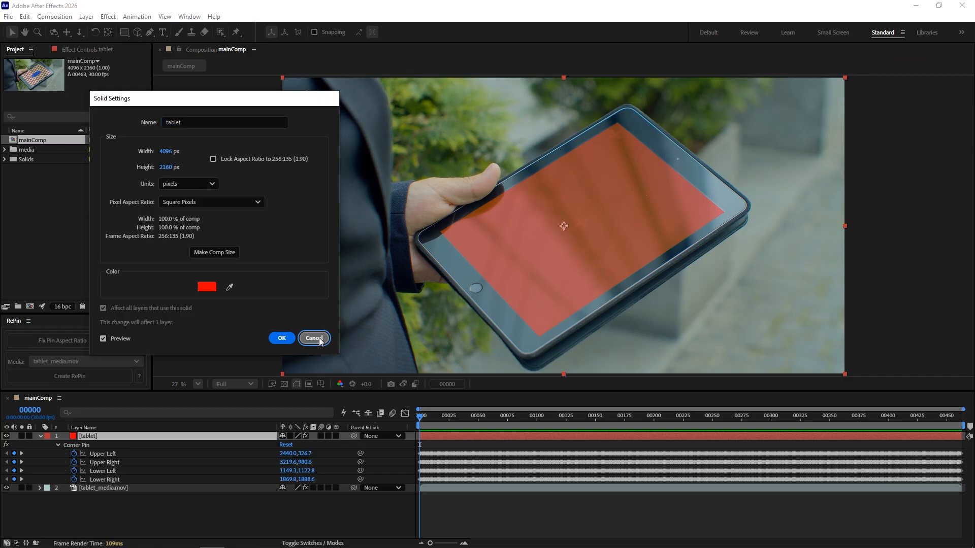
# Fix the tablet layer's pin aspect ratio by resizing its solid to 2220 x 3000 px against the checkerboard guide
pyautogui.click(102, 340)
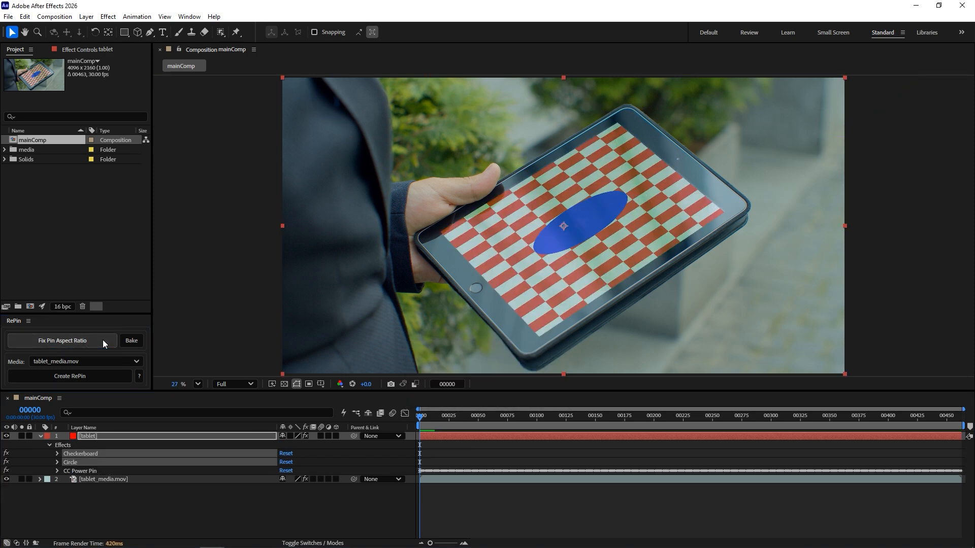
pyautogui.moveTo(421, 417)
pyautogui.mouseDown()
pyautogui.moveTo(894, 425)
pyautogui.moveTo(420, 416)
pyautogui.mouseUp()
pyautogui.hotkey('ctrl', 'shift', 'y')
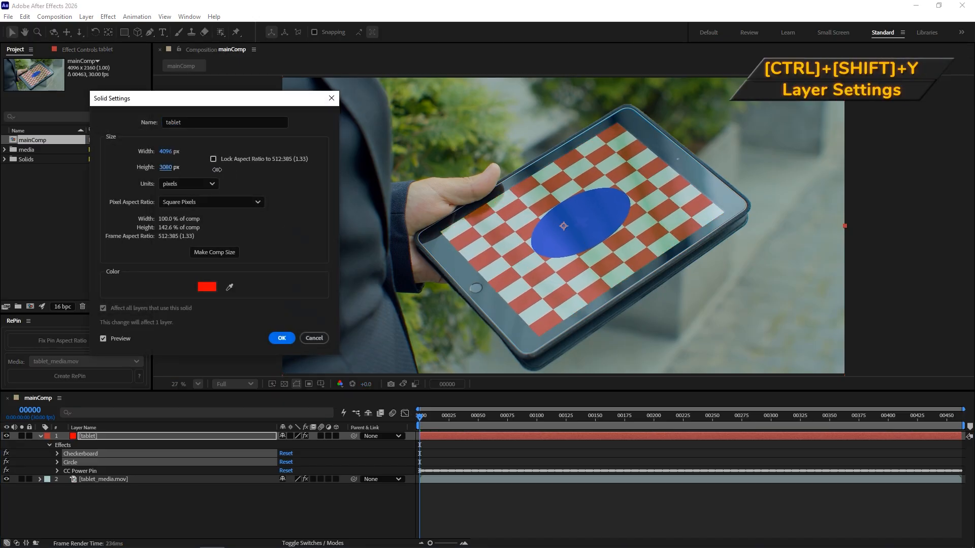
pyautogui.moveTo(169, 151); pyautogui.dragTo(72, 151)
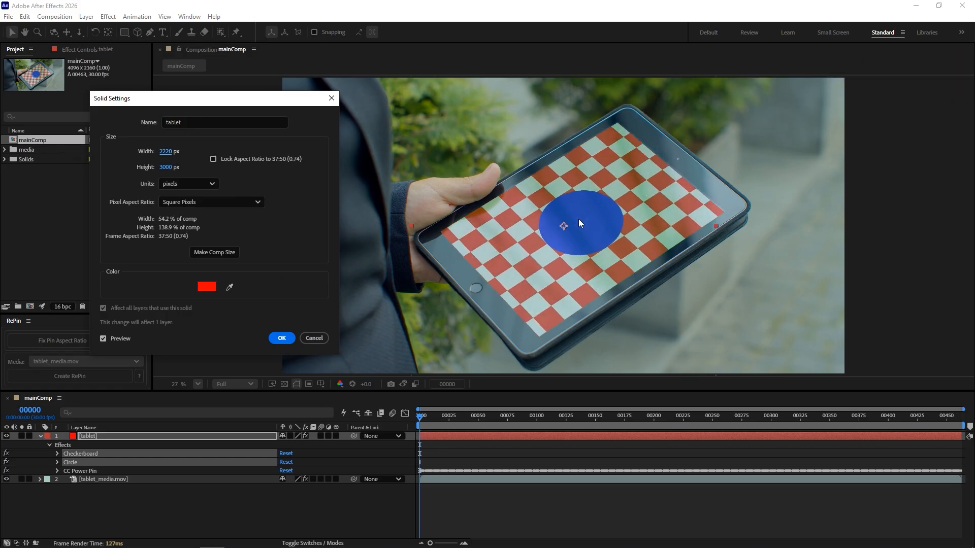
pyautogui.click(282, 340)
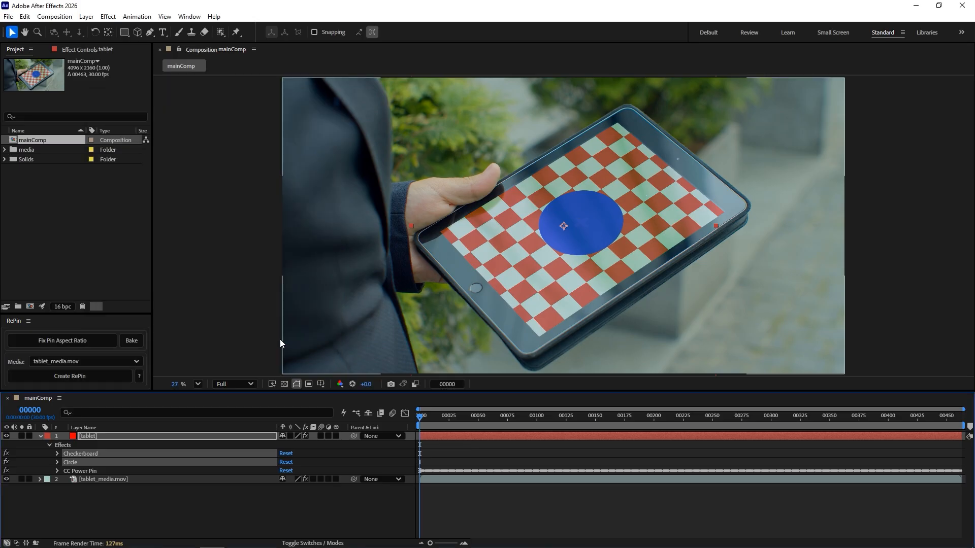
# Bake the corrected pin aspect ratio into the tablet layer, and check the result across the timeline and in the solid settings
pyautogui.click(179, 435)
pyautogui.click(131, 341)
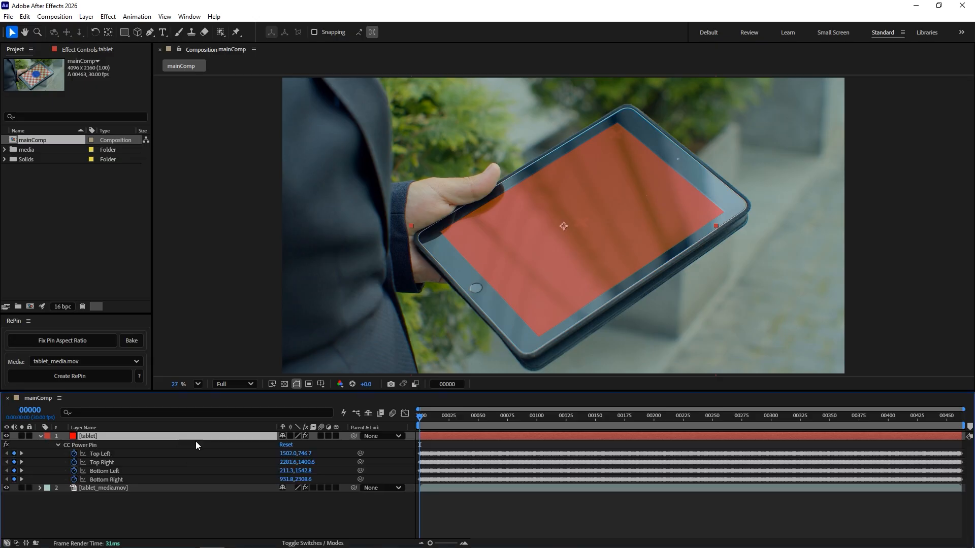
pyautogui.moveTo(426, 417); pyautogui.dragTo(916, 417)
pyautogui.press('Home')
pyautogui.hotkey('ctrl', 'shift', 'y')
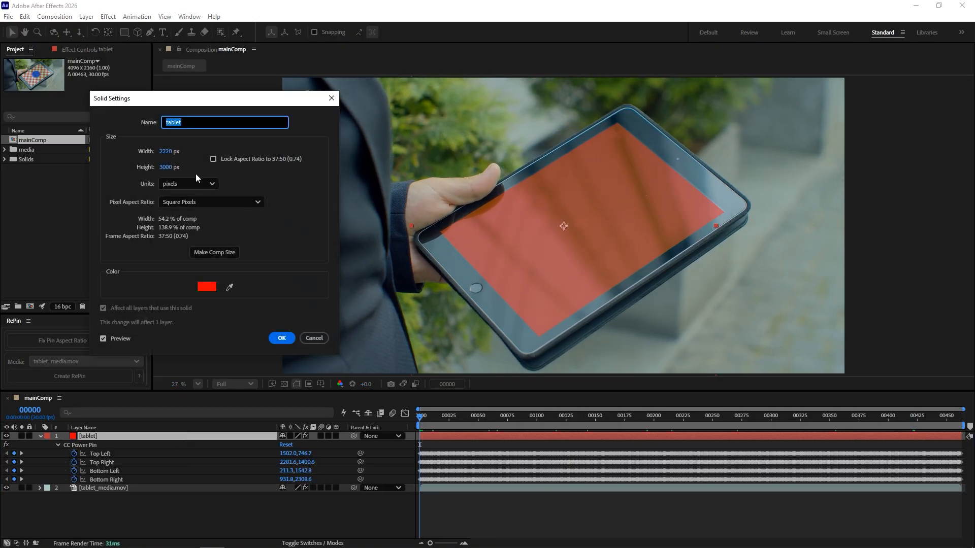
pyautogui.click(311, 339)
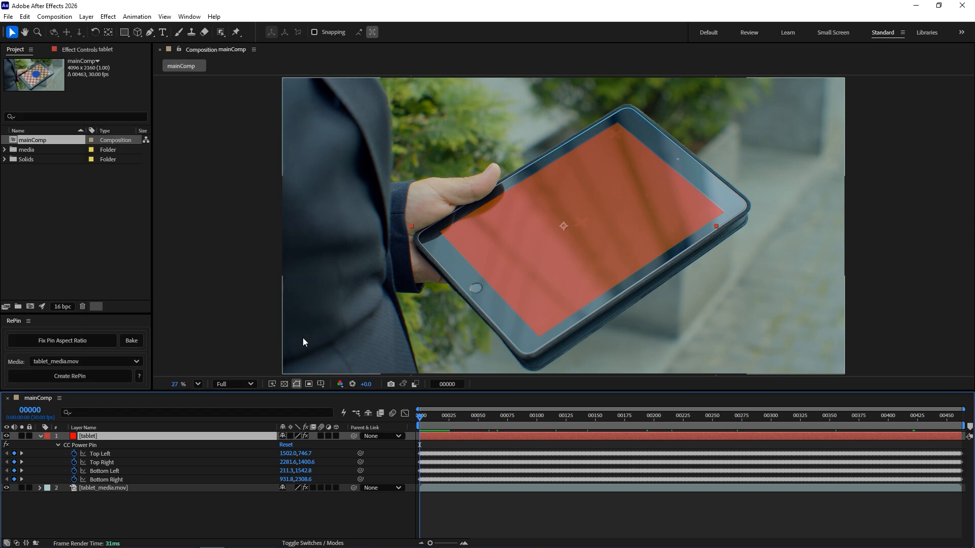
# Show the checkerboard aspect ratio guide on the tablet layer again and reveal the CC Power Pin Expansion properties
pyautogui.click(91, 49)
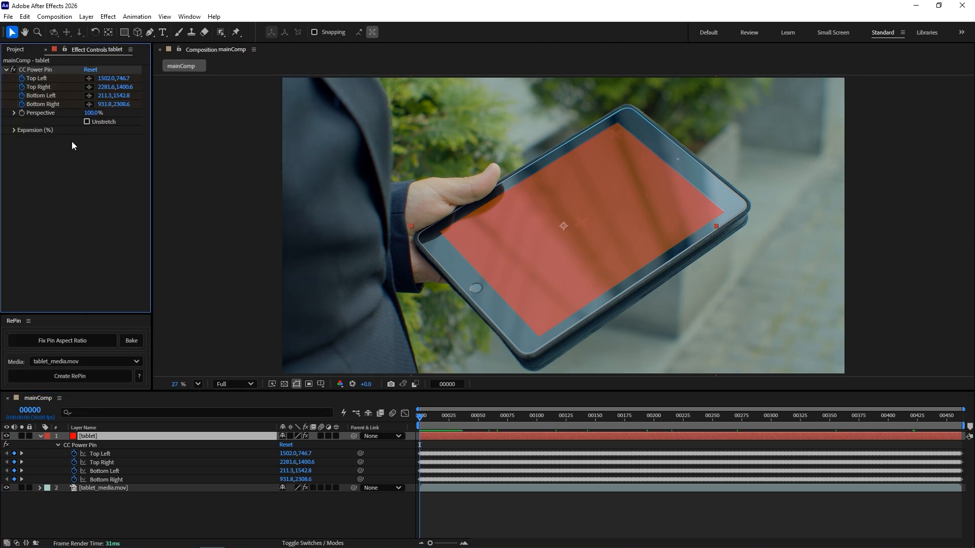
pyautogui.click(98, 341)
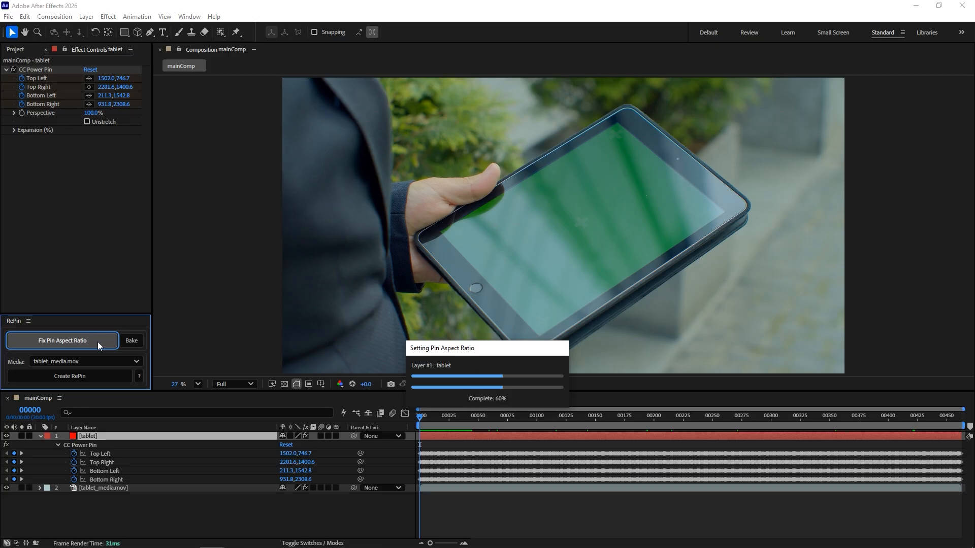
pyautogui.click(6, 70)
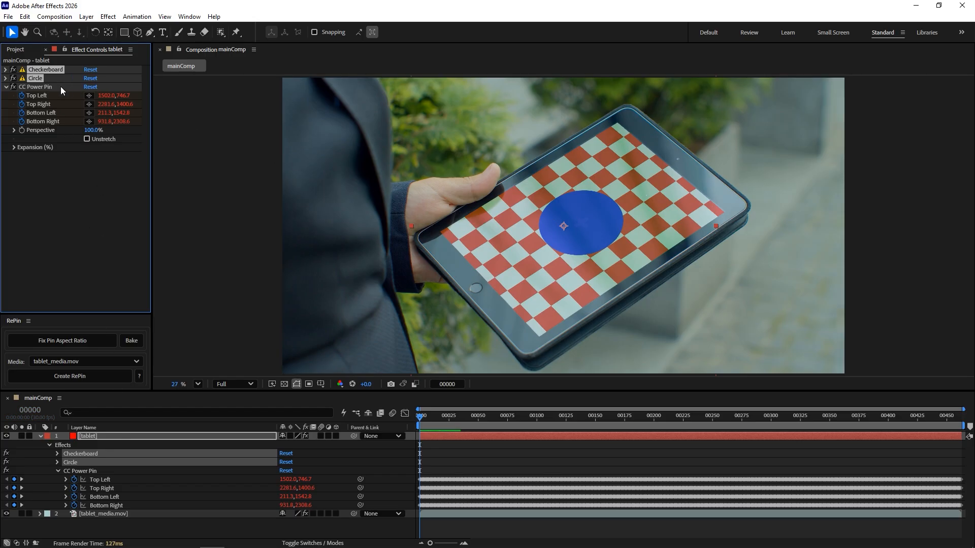
pyautogui.click(32, 87)
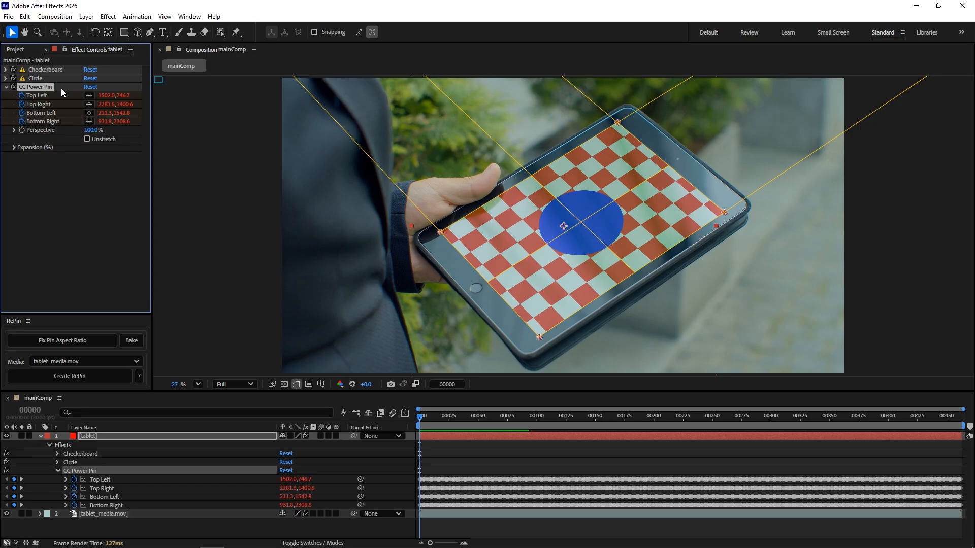
pyautogui.click(14, 148)
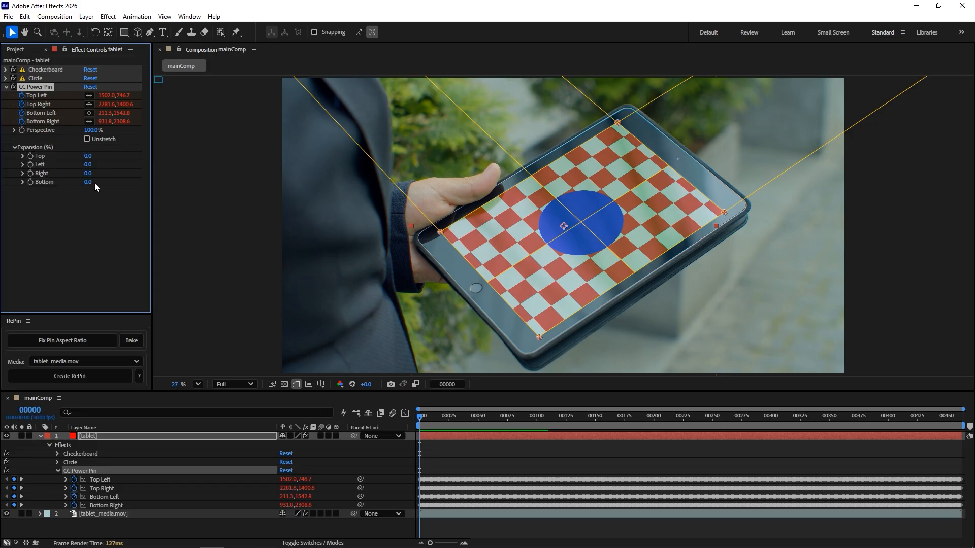
pyautogui.moveTo(90, 182); pyautogui.dragTo(34, 156)
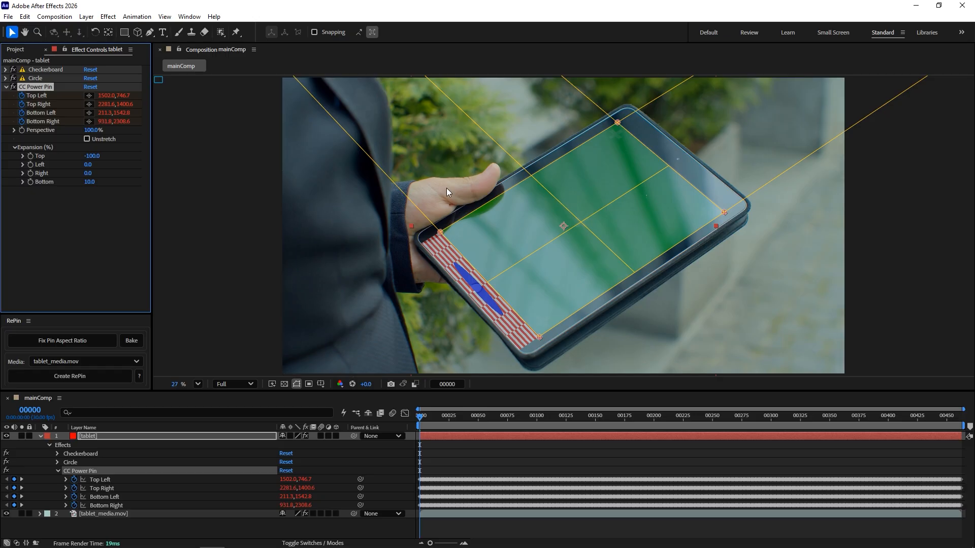
pyautogui.hotkey('ctrl', 'z')
pyautogui.hotkey('ctrl', 'z')
# Set the CC Power Pin's Top, Left, Right and Bottom expansion to 12% each, and check the coverage over time
pyautogui.click(87, 157)
pyautogui.write('12')
pyautogui.click(88, 165)
pyautogui.write('12')
pyautogui.click(88, 174)
pyautogui.write('12')
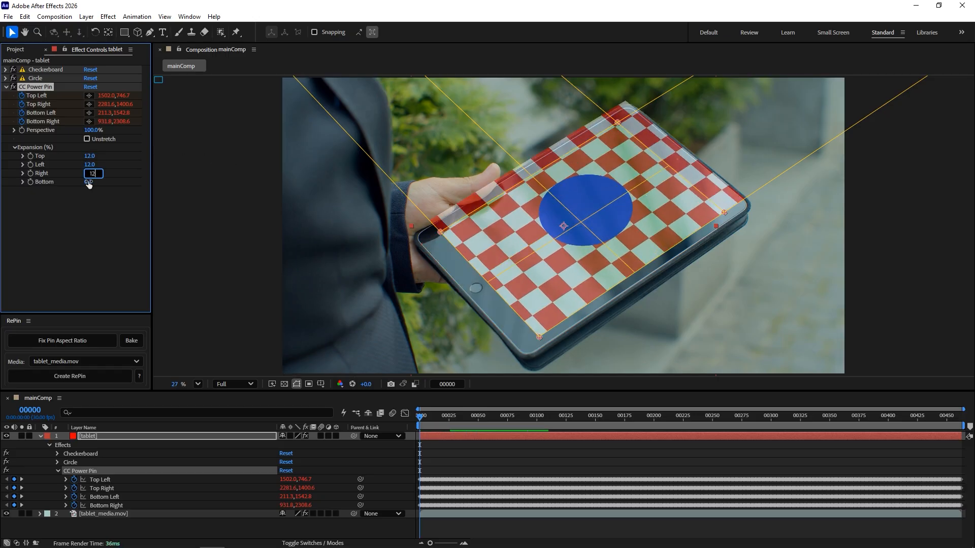
pyautogui.click(89, 182)
pyautogui.write('12')
pyautogui.click(81, 211)
pyautogui.moveTo(484, 416); pyautogui.dragTo(421, 417)
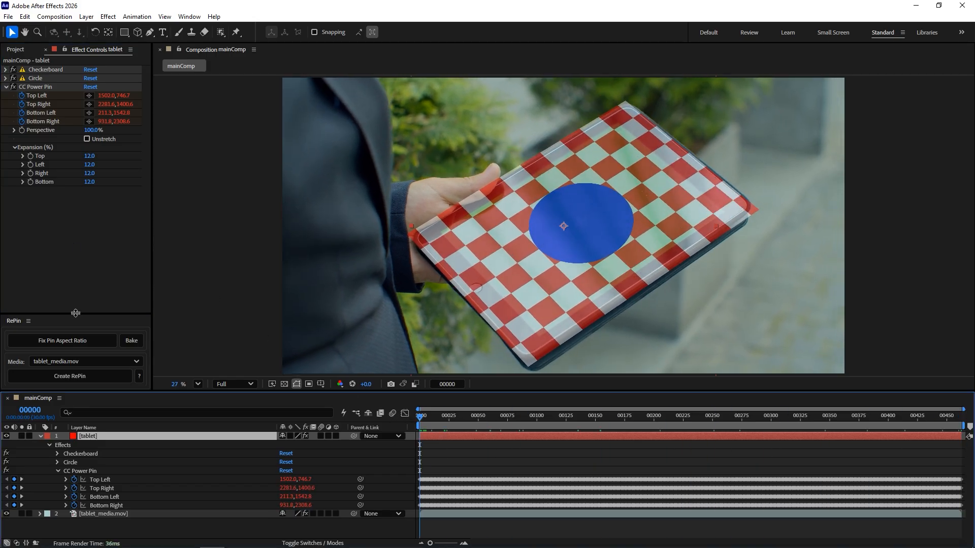
# Bake the expanded pin on the tablet layer and check the size in its solid settings
pyautogui.click(138, 337)
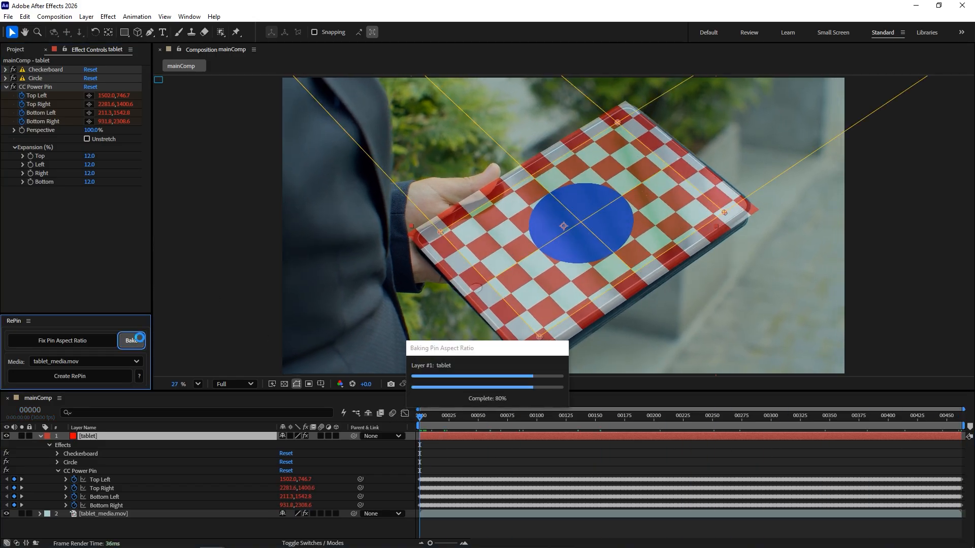
pyautogui.moveTo(522, 415); pyautogui.dragTo(392, 385)
pyautogui.hotkey('ctrl', 'shift', 'y')
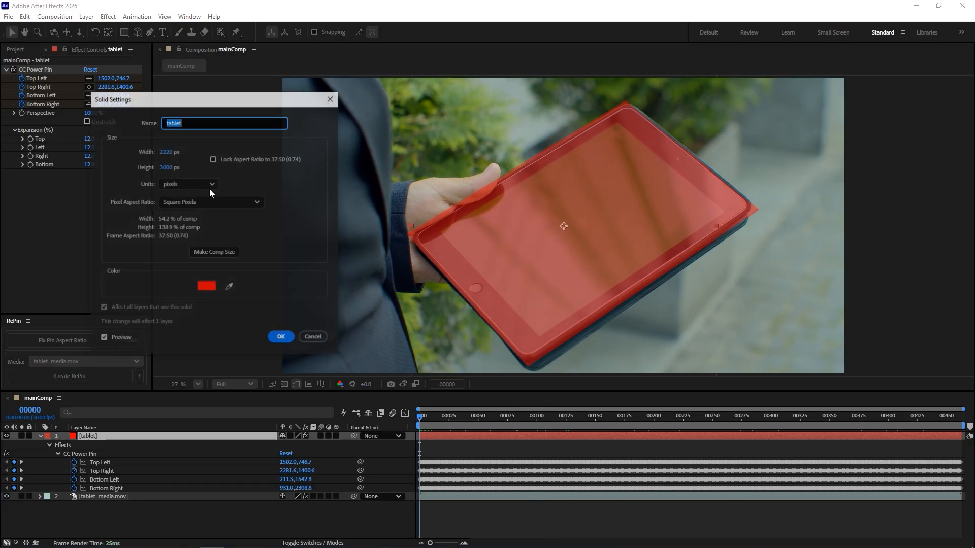
pyautogui.click(314, 338)
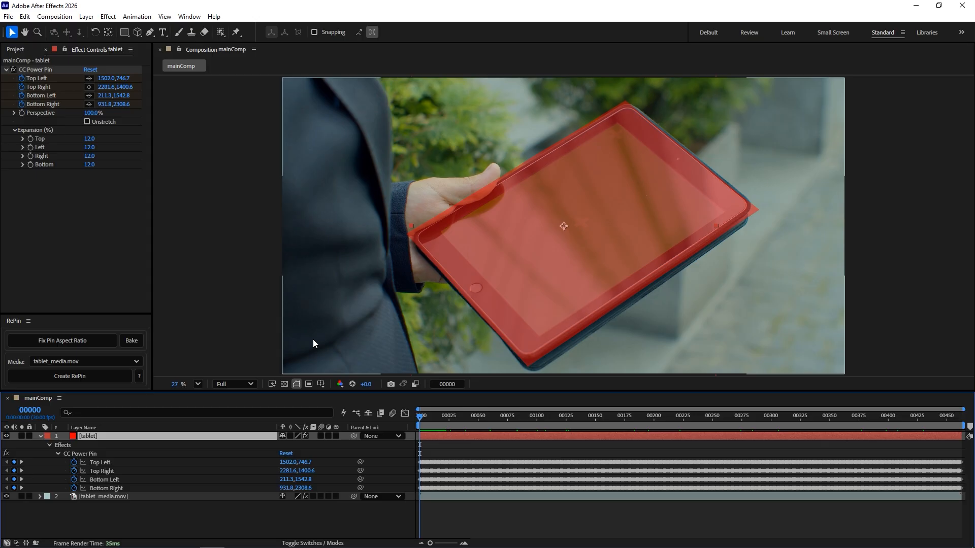
# Create a RePin of the tablet layer using tablet_media.mov as the media, and preview the flattened composition
pyautogui.click(40, 435)
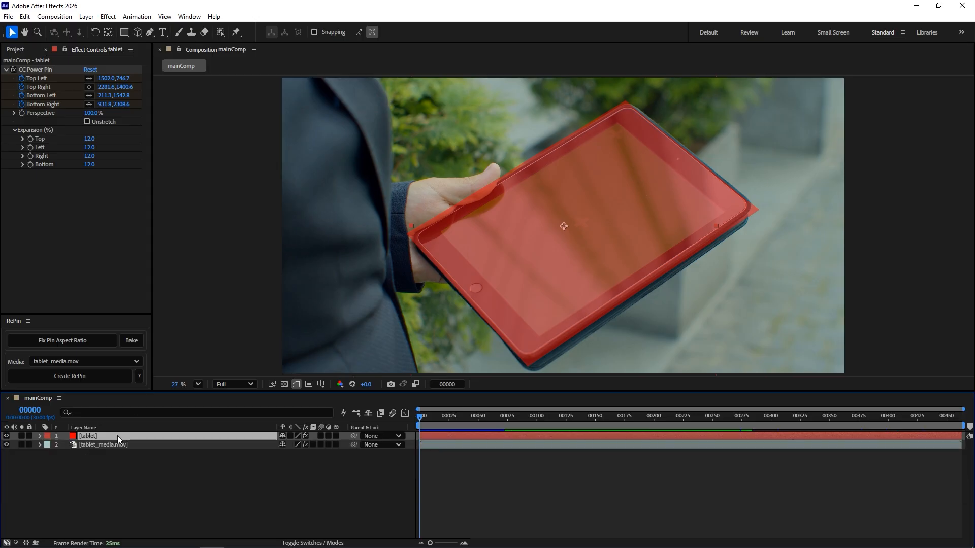
pyautogui.click(109, 357)
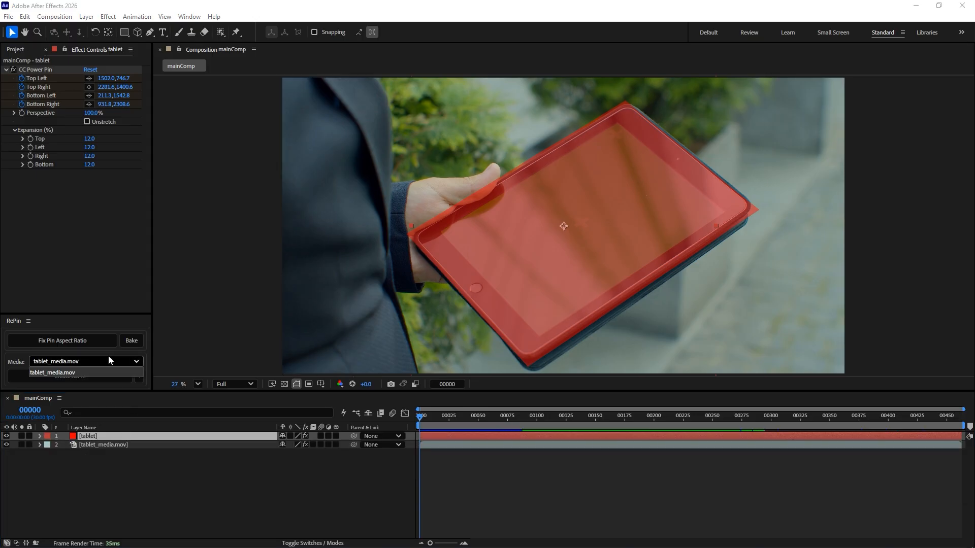
pyautogui.click(112, 373)
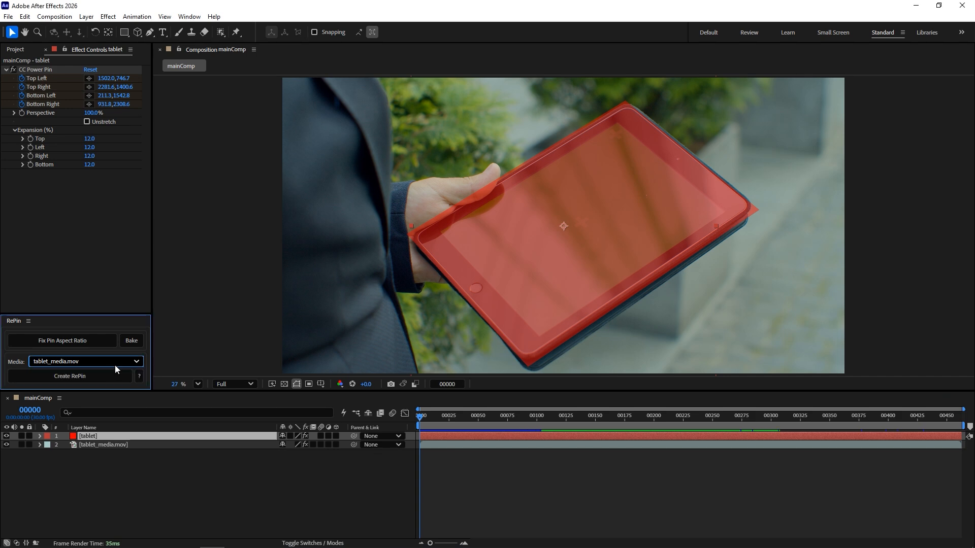
pyautogui.click(115, 376)
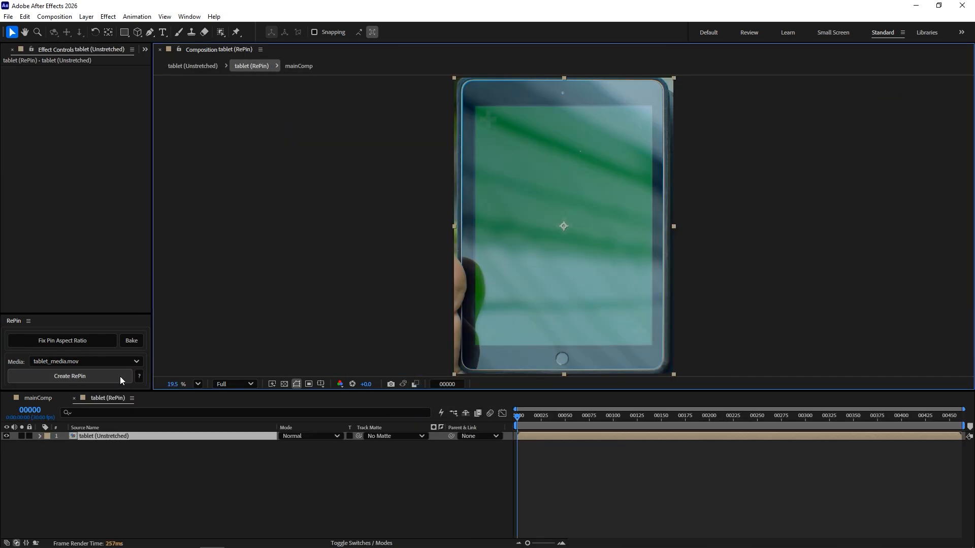
pyautogui.moveTo(515, 417); pyautogui.dragTo(456, 422)
# Inspect the tablet (RePin) layer in isolation in mainComp, including its CC Power Pin outline over time
pyautogui.click(41, 400)
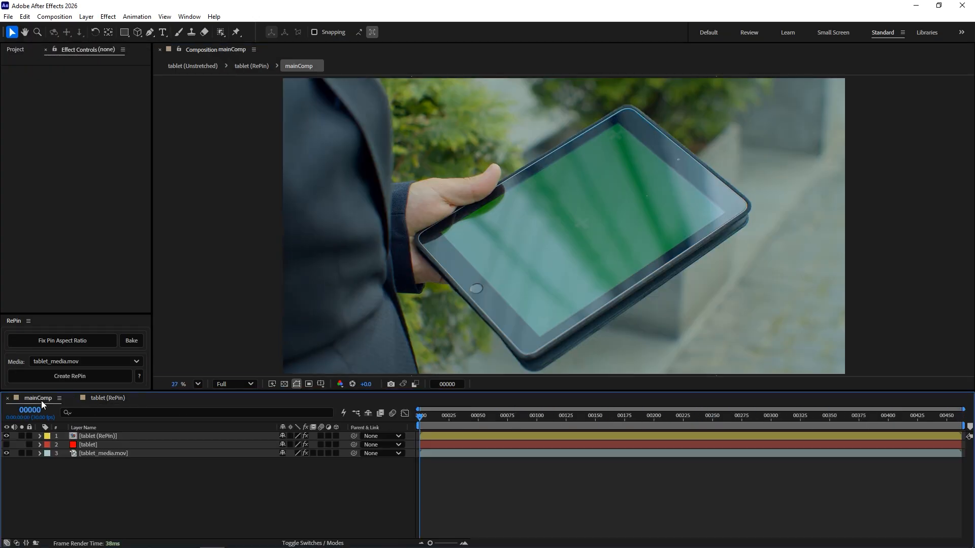
pyautogui.click(21, 436)
pyautogui.click(98, 437)
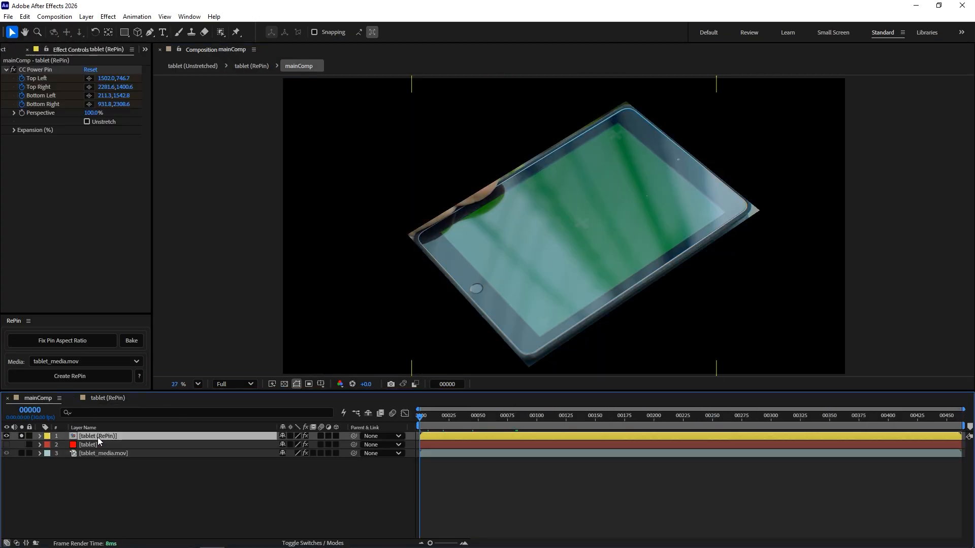
pyautogui.click(37, 72)
pyautogui.moveTo(420, 418); pyautogui.dragTo(327, 419)
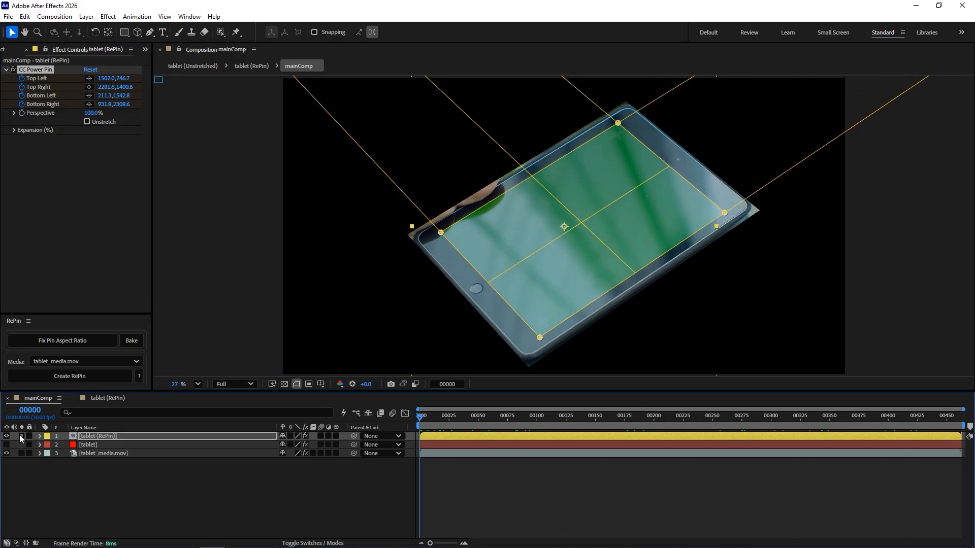
pyautogui.click(21, 435)
# Review the tablet (RePin) composition's settings and check its unstretched footage across the timeline
pyautogui.click(99, 399)
pyautogui.hotkey('ctrl', 'k')
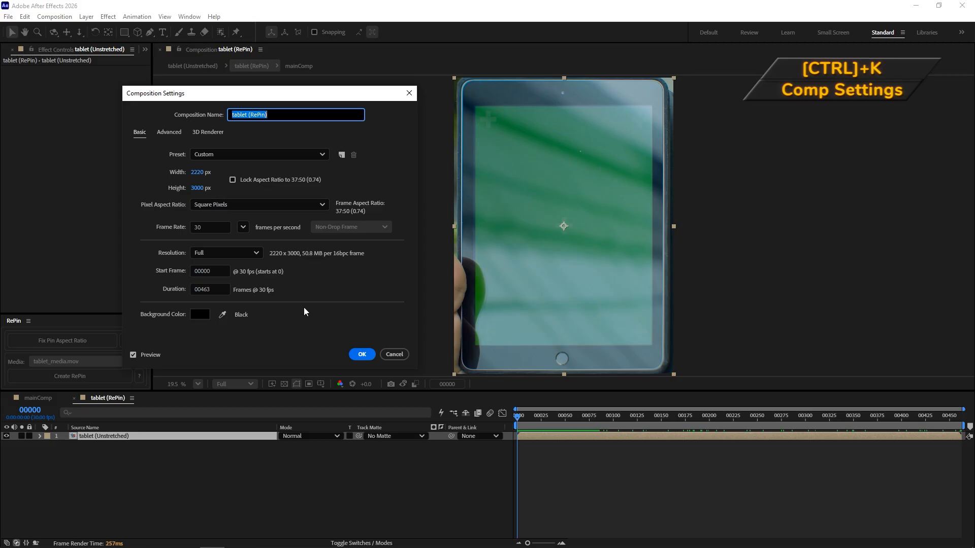
pyautogui.click(361, 354)
pyautogui.moveTo(541, 416); pyautogui.dragTo(955, 419)
pyautogui.moveTo(885, 425); pyautogui.dragTo(517, 417)
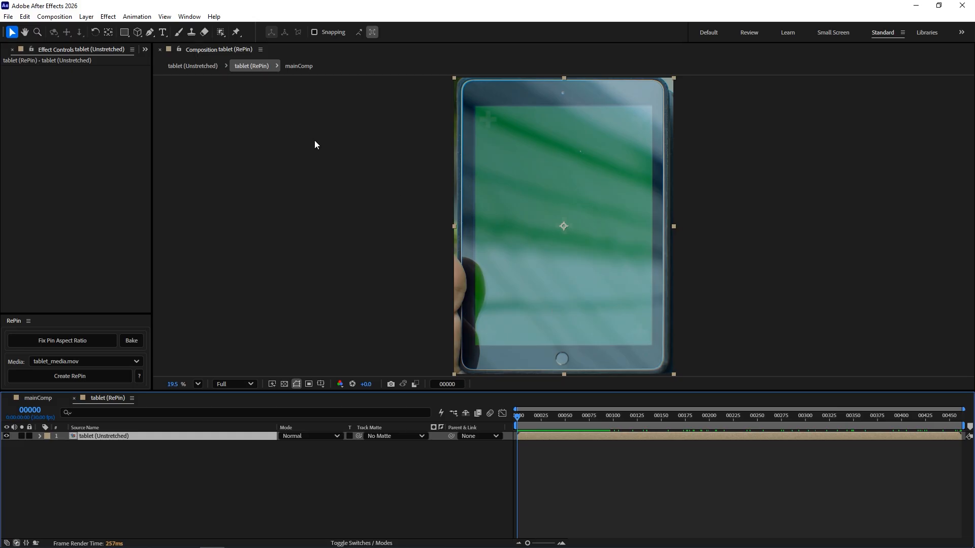
# Draw an orange rectangle shape over the upper-left part of the tablet's display in tablet (RePin), and preview it in mainComp
pyautogui.click(124, 32)
pyautogui.click(436, 473)
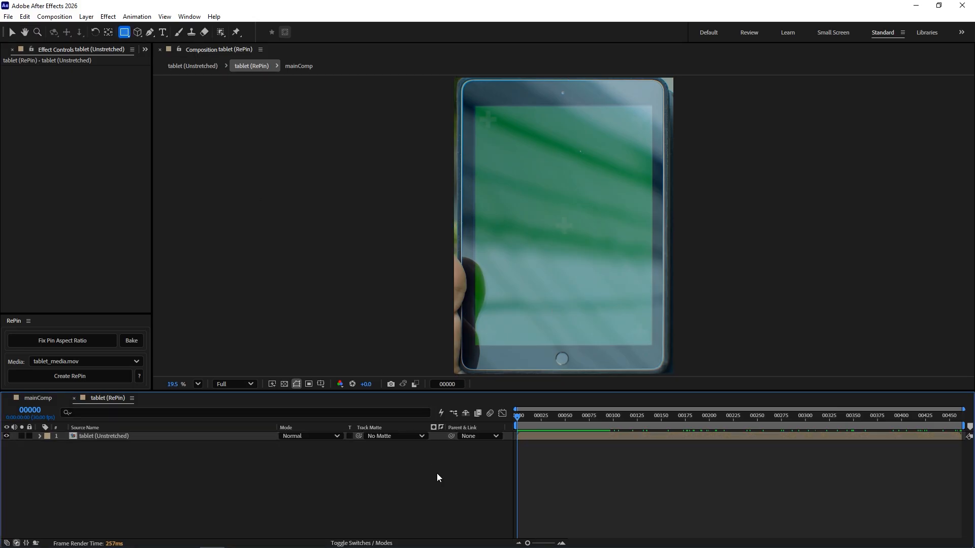
pyautogui.moveTo(488, 117); pyautogui.dragTo(578, 202)
pyautogui.click(43, 399)
pyautogui.moveTo(468, 416); pyautogui.dragTo(409, 425)
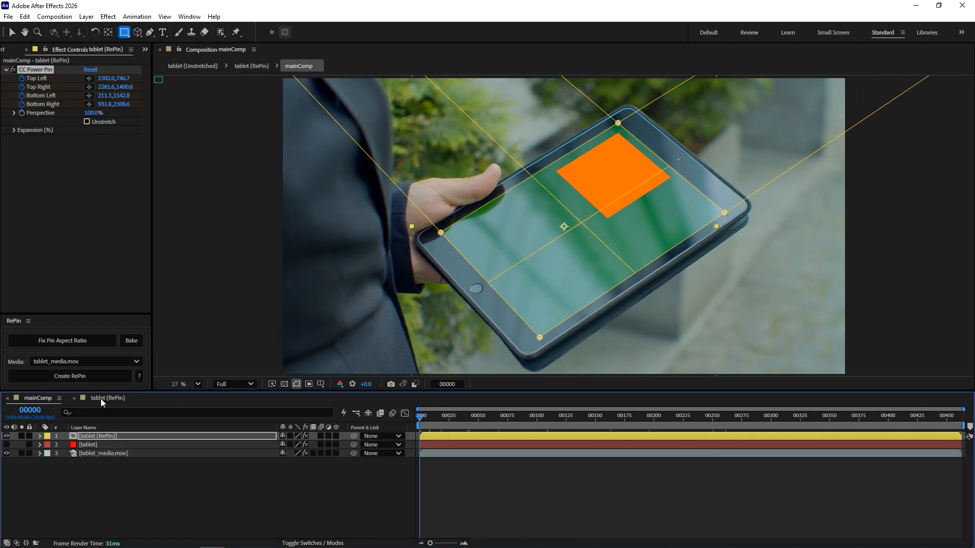
# Make the tablet (Unstretched) layer a guide layer, and solo the tablet (RePin) layer in mainComp
pyautogui.click(100, 398)
pyautogui.rightClick(108, 470)
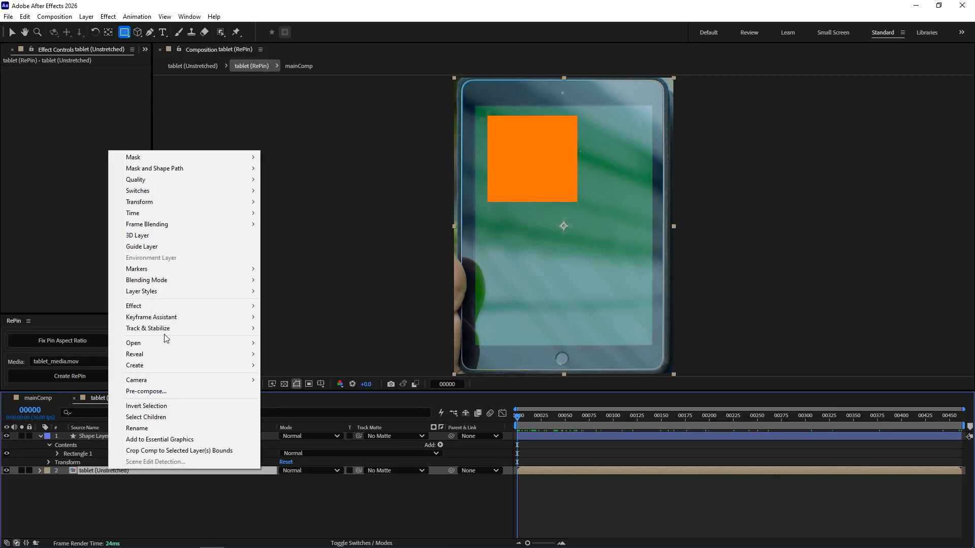
pyautogui.click(196, 247)
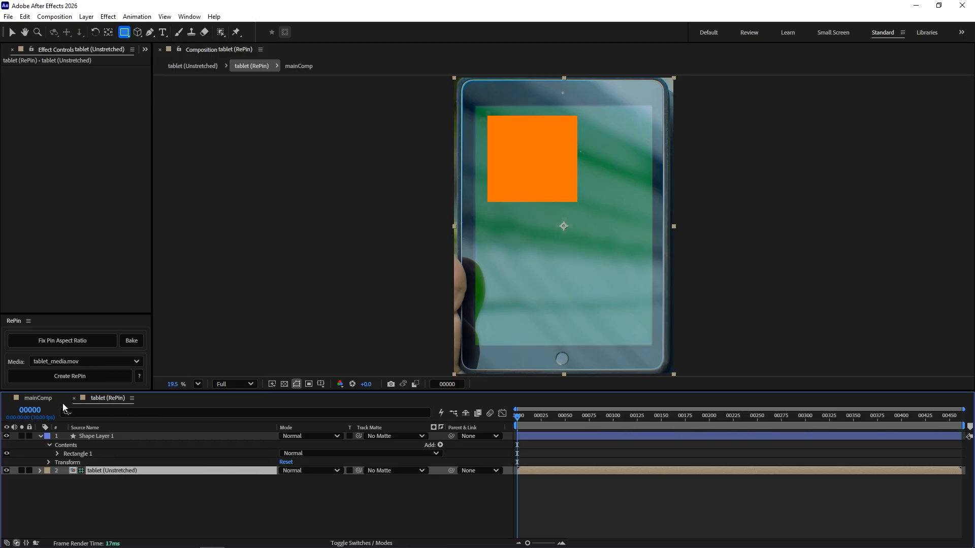
pyautogui.click(38, 398)
pyautogui.click(21, 436)
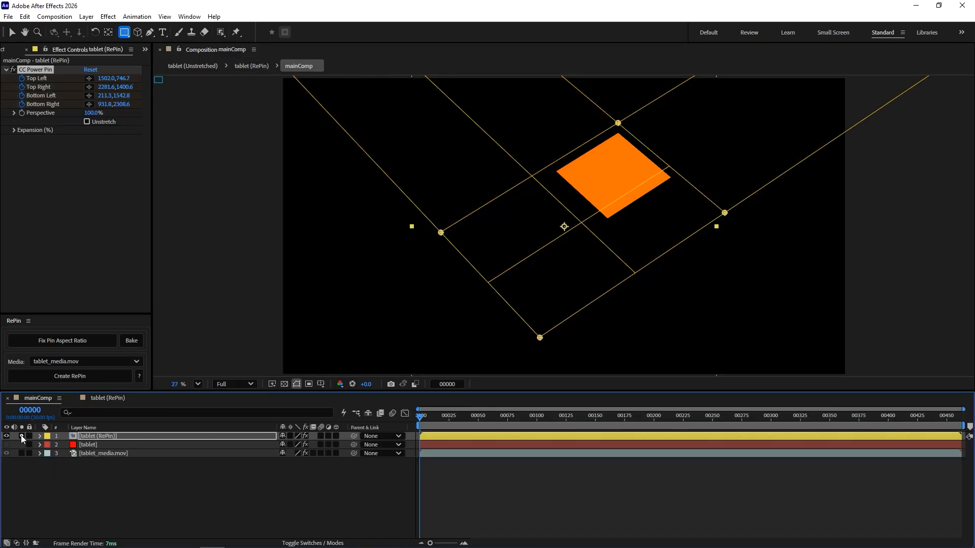
# Unsolo the tablet (RePin) layer in mainComp, and collapse the rectangle shape layer's properties in the tablet (RePin) composition
pyautogui.click(21, 435)
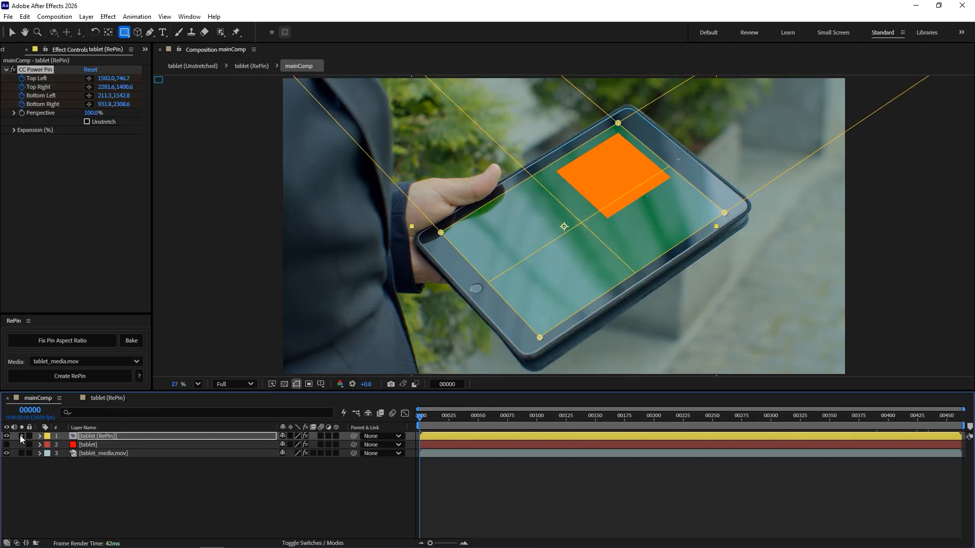
pyautogui.click(102, 399)
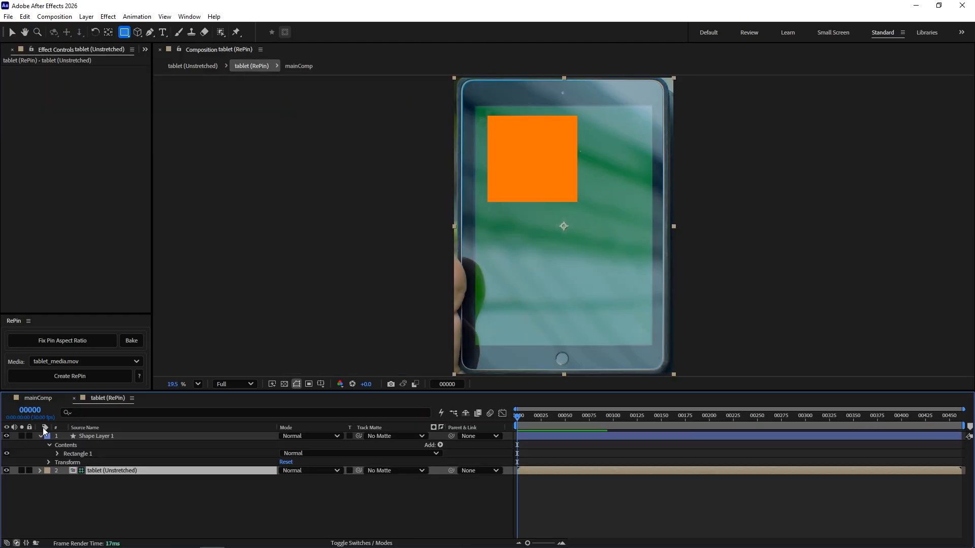
pyautogui.click(41, 437)
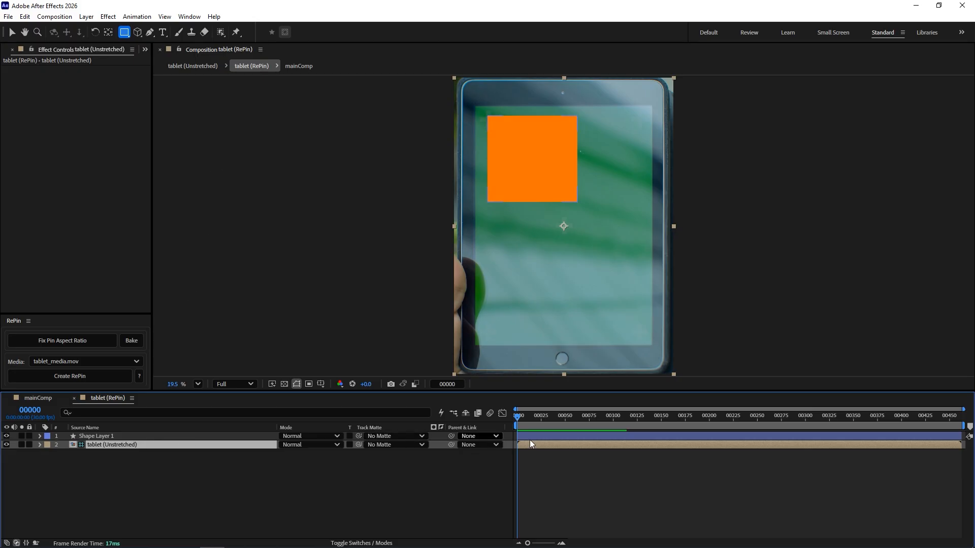
pyautogui.moveTo(526, 419)
pyautogui.mouseDown()
pyautogui.moveTo(626, 417)
pyautogui.moveTo(517, 419)
pyautogui.mouseUp()
# Lock the mainComp viewer and dock a separate tablet (RePin) composition viewer beside it for a side-by-side view
pyautogui.click(45, 400)
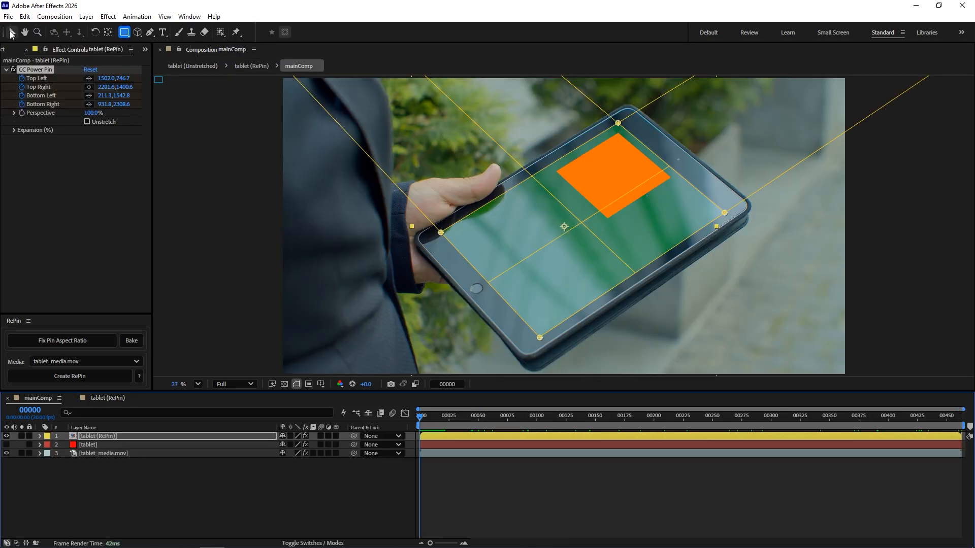
pyautogui.click(11, 32)
pyautogui.click(178, 48)
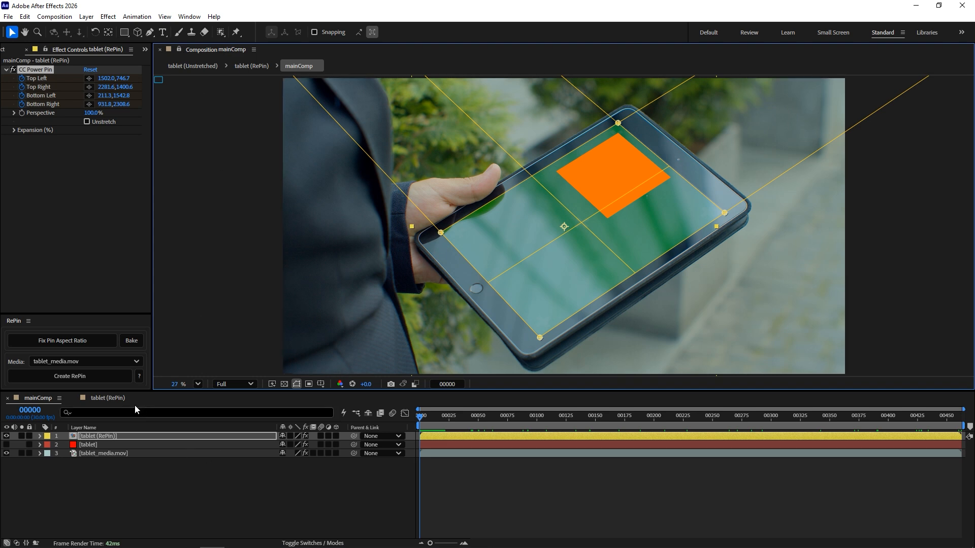
pyautogui.click(102, 397)
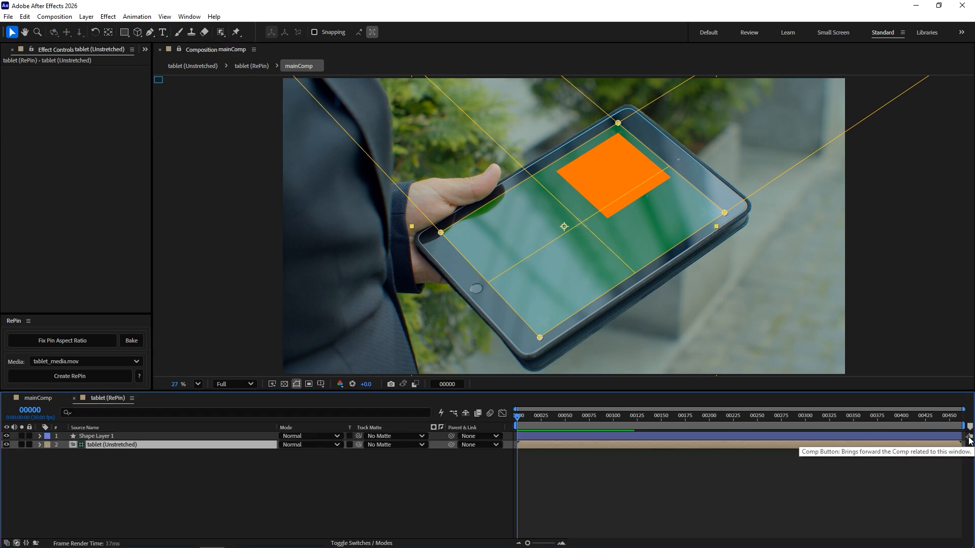
pyautogui.click(968, 437)
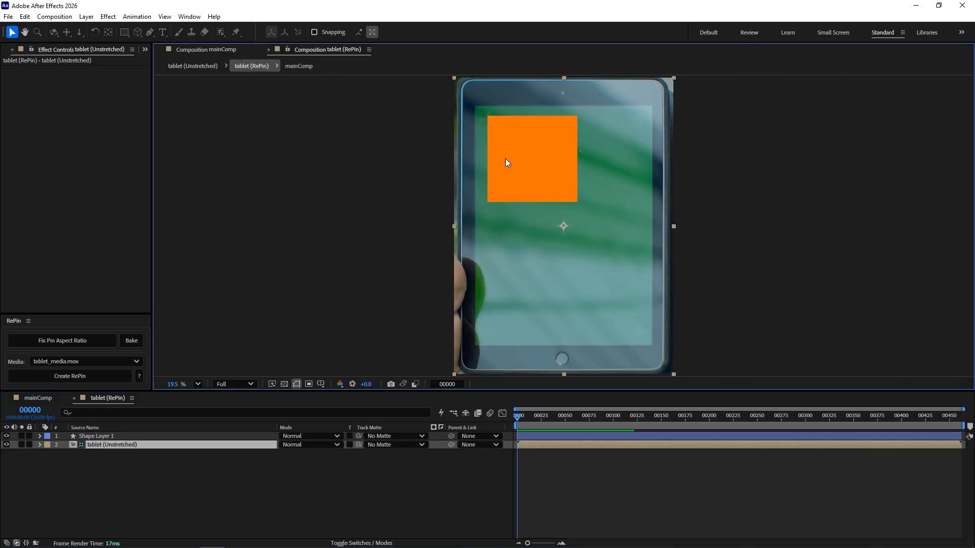
pyautogui.moveTo(318, 49); pyautogui.dragTo(934, 168)
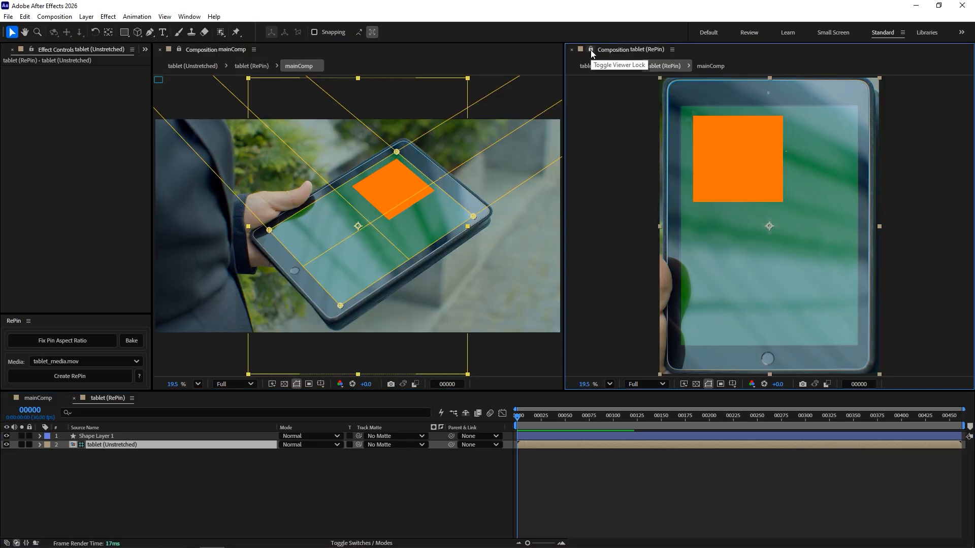
# Draw an orange circle on a new shape layer in tablet (RePin) and place it at the lower-left of the tablet's display
pyautogui.moveTo(127, 33); pyautogui.dragTo(155, 52)
pyautogui.click(346, 476)
pyautogui.moveTo(743, 242); pyautogui.dragTo(828, 327)
pyautogui.press('v')
pyautogui.moveTo(806, 273); pyautogui.dragTo(744, 300)
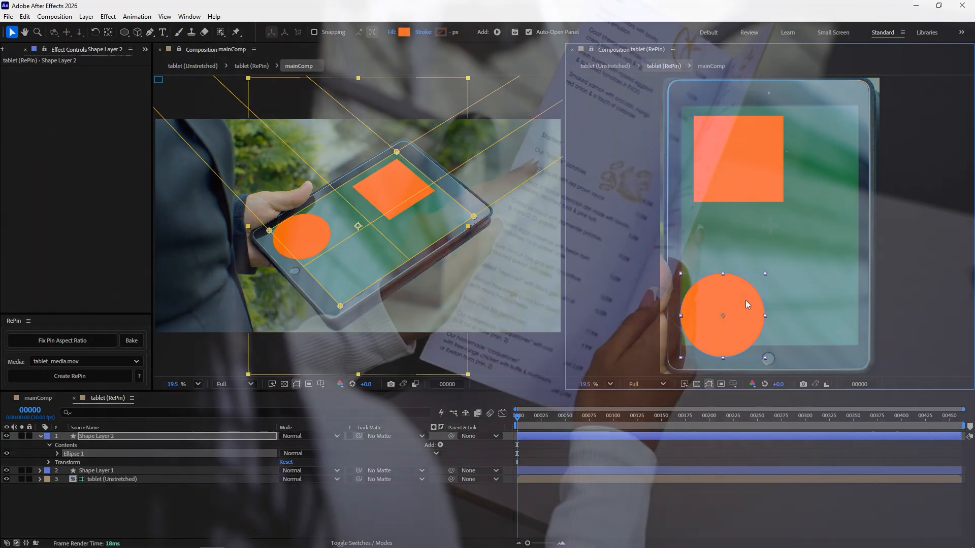